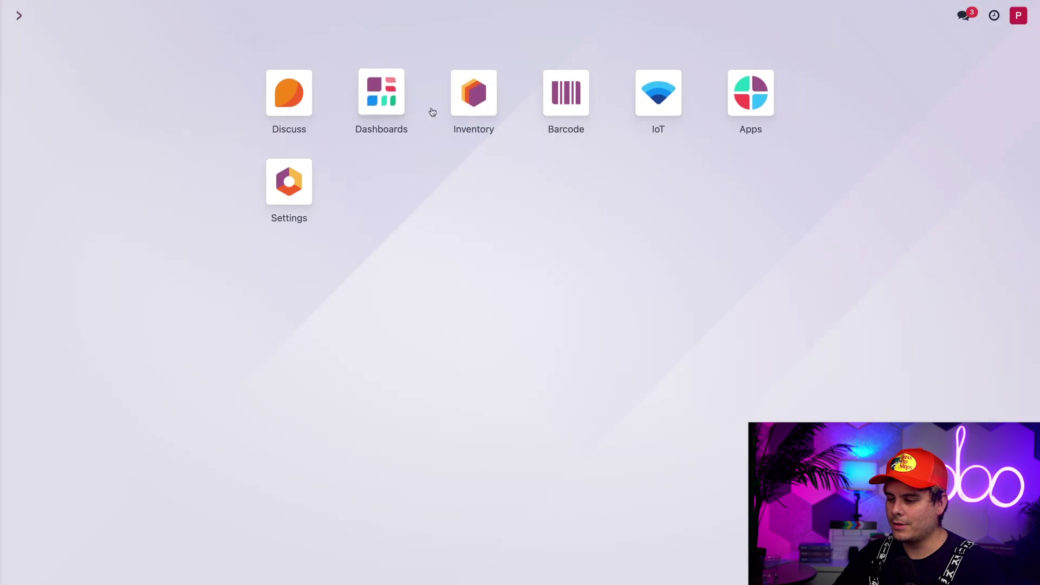
Step: Enable the Storage Locations option in the Inventory settings and save
{"action": "left_click", "coordinate": [469, 100]}
{"action": "left_click", "coordinate": [353, 18]}
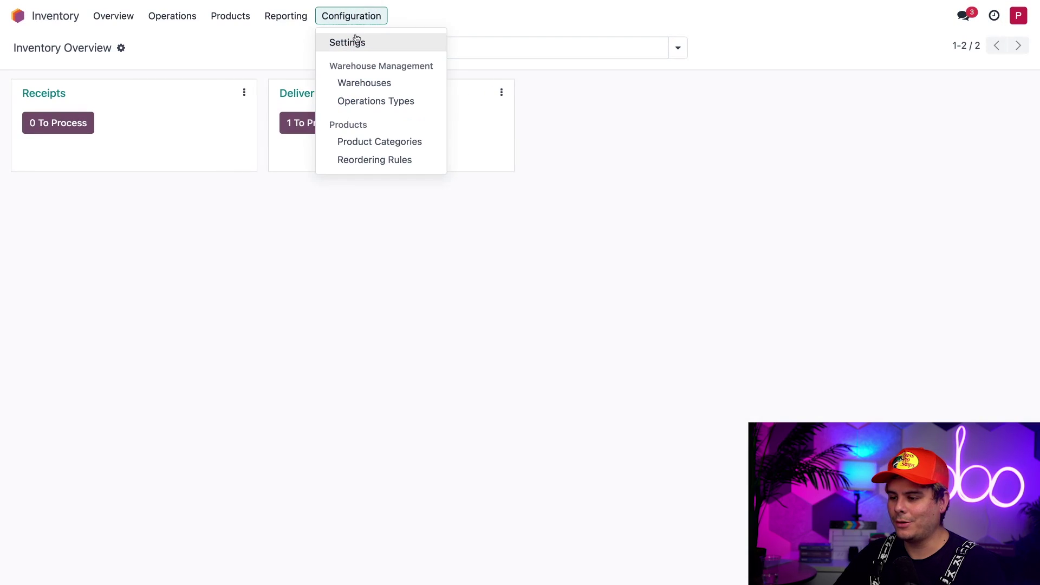
{"action": "left_click", "coordinate": [355, 41]}
{"action": "scroll", "coordinate": [482, 290], "scroll_direction": "down", "scroll_amount": 3}
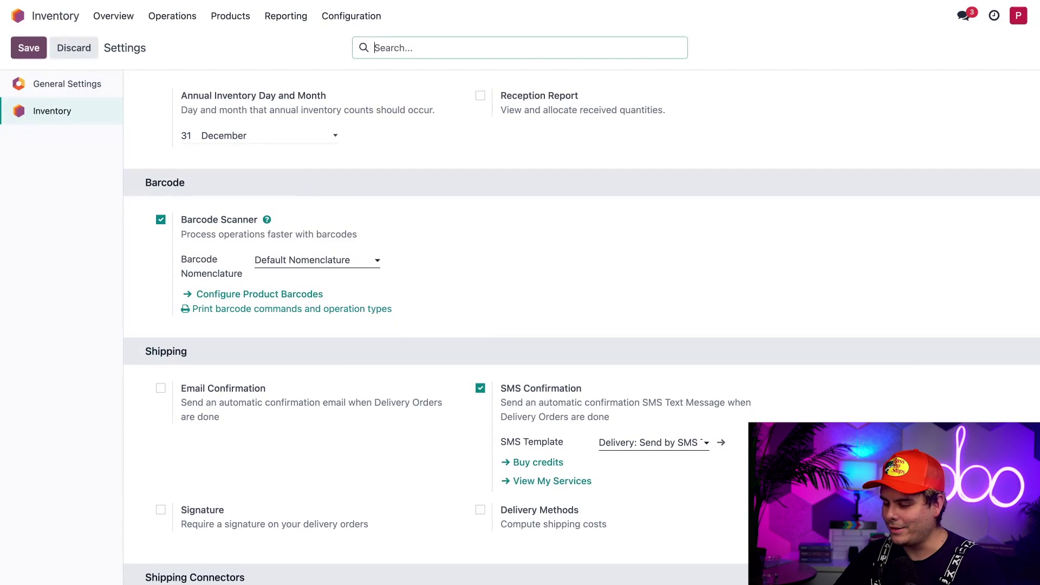
{"action": "scroll", "coordinate": [165, 387], "scroll_direction": "down", "scroll_amount": 15}
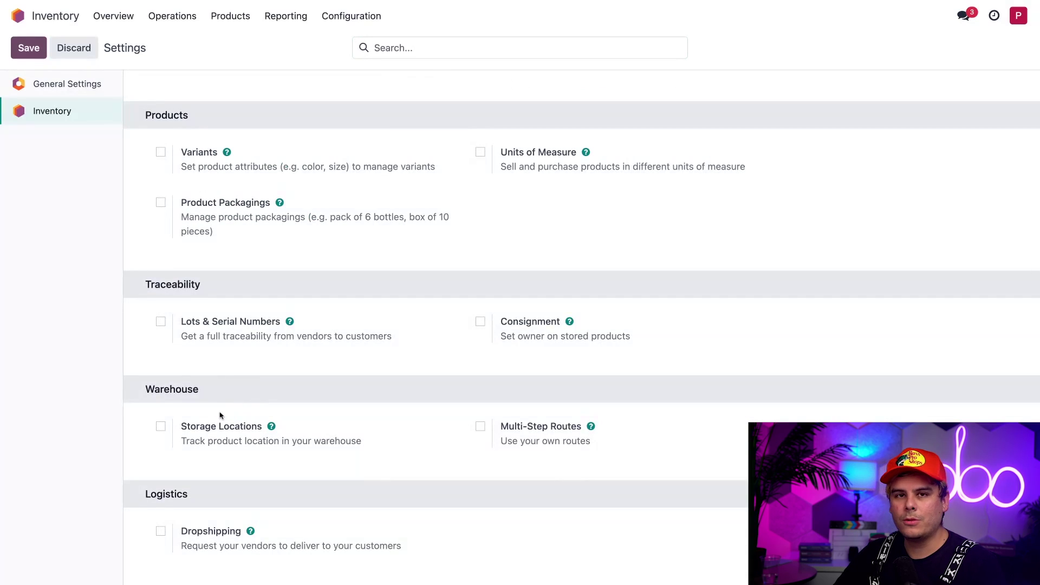
{"action": "left_click", "coordinate": [161, 427]}
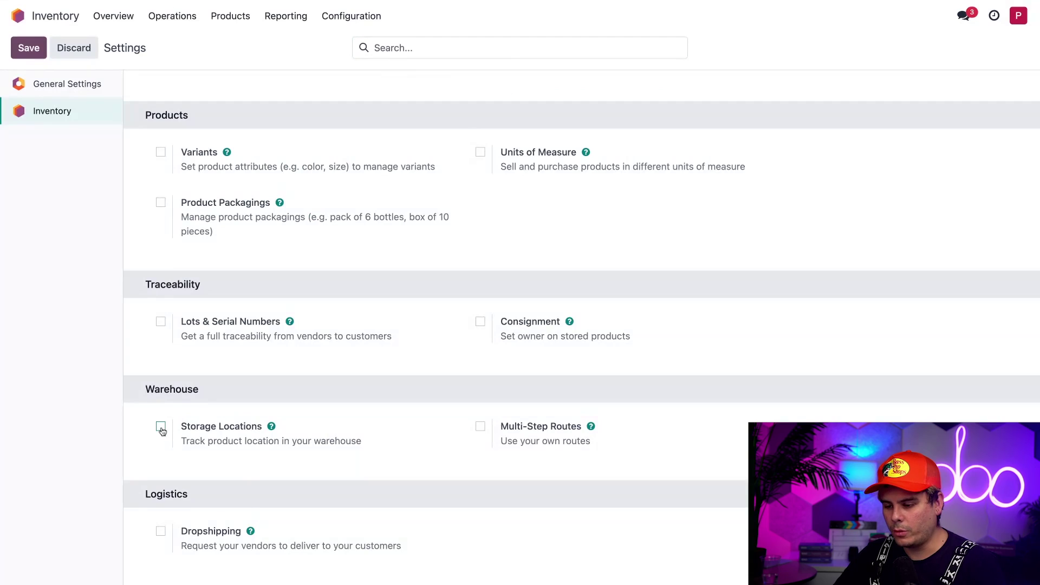
{"action": "left_click", "coordinate": [29, 48]}
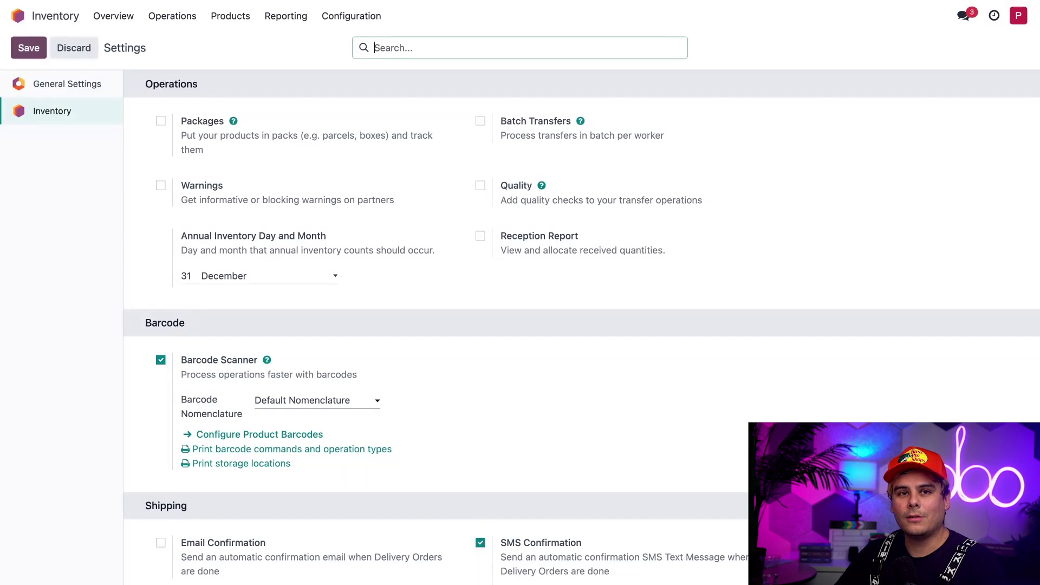
Step: Set the barcode of location WH/Stock/Shelf 1 to SHELF1
{"action": "left_click", "coordinate": [339, 19]}
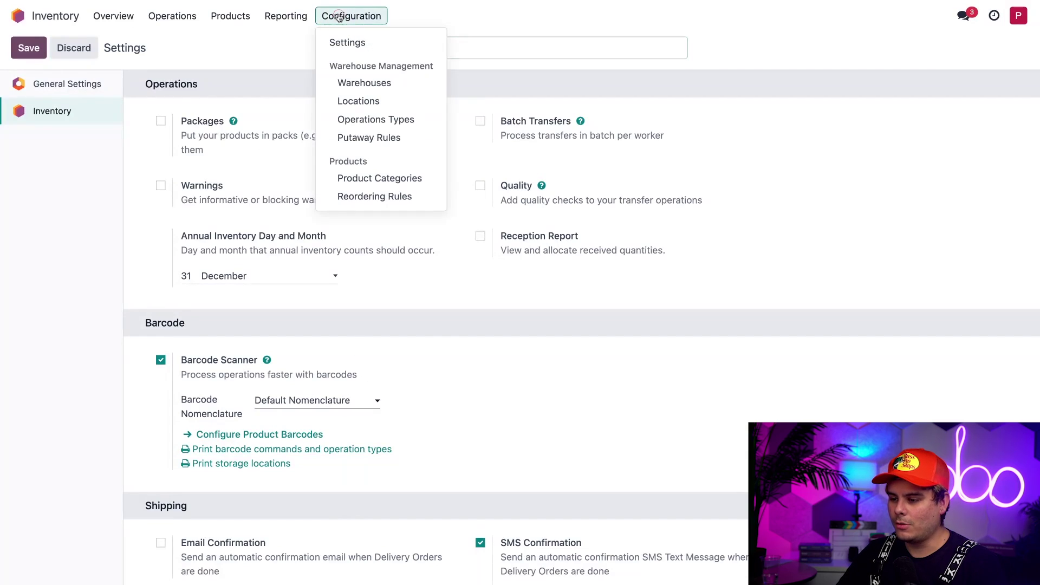
{"action": "left_click", "coordinate": [344, 100]}
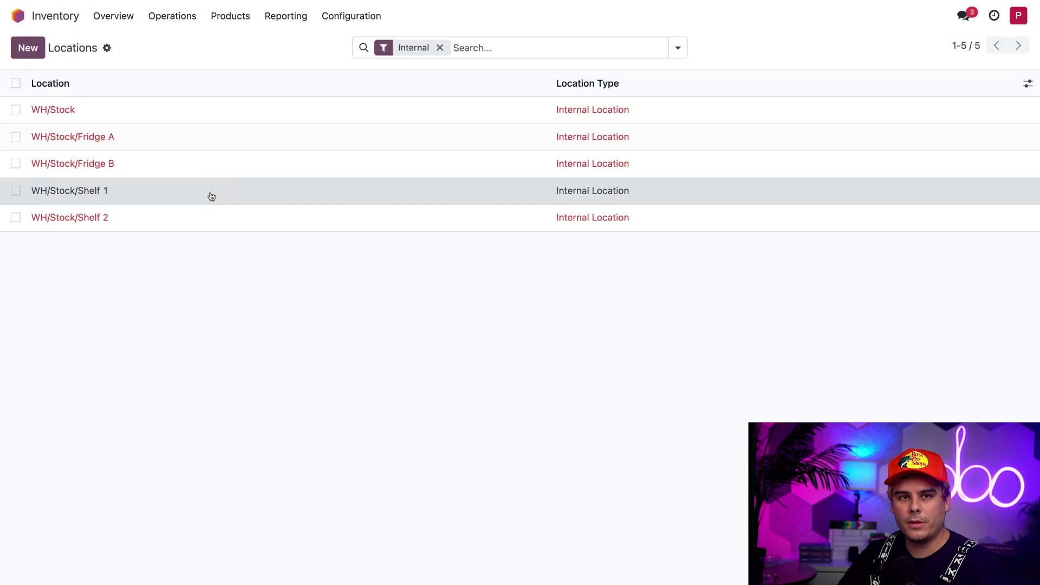
{"action": "left_click", "coordinate": [211, 196]}
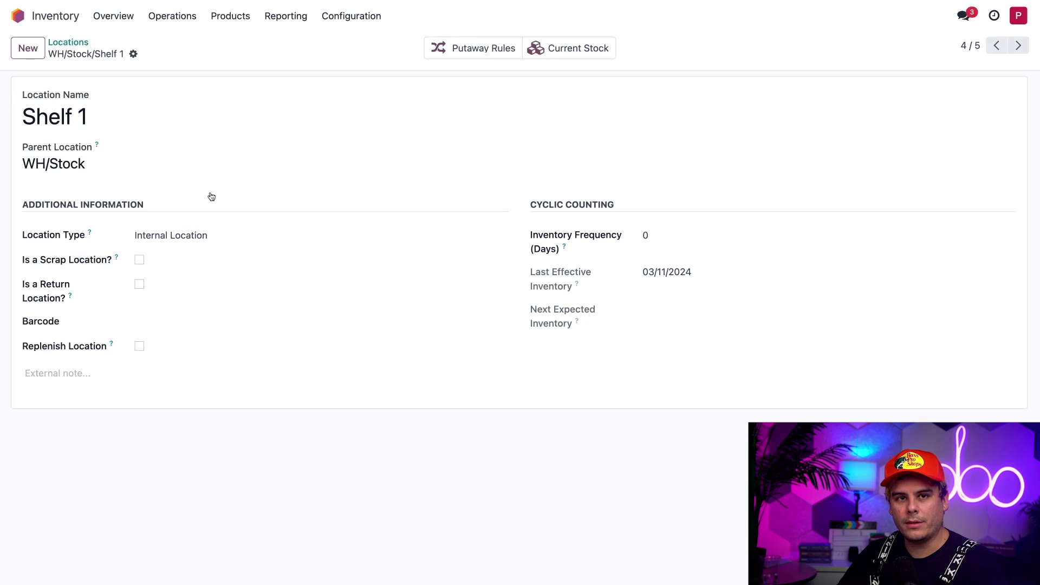
{"action": "left_click", "coordinate": [160, 316]}
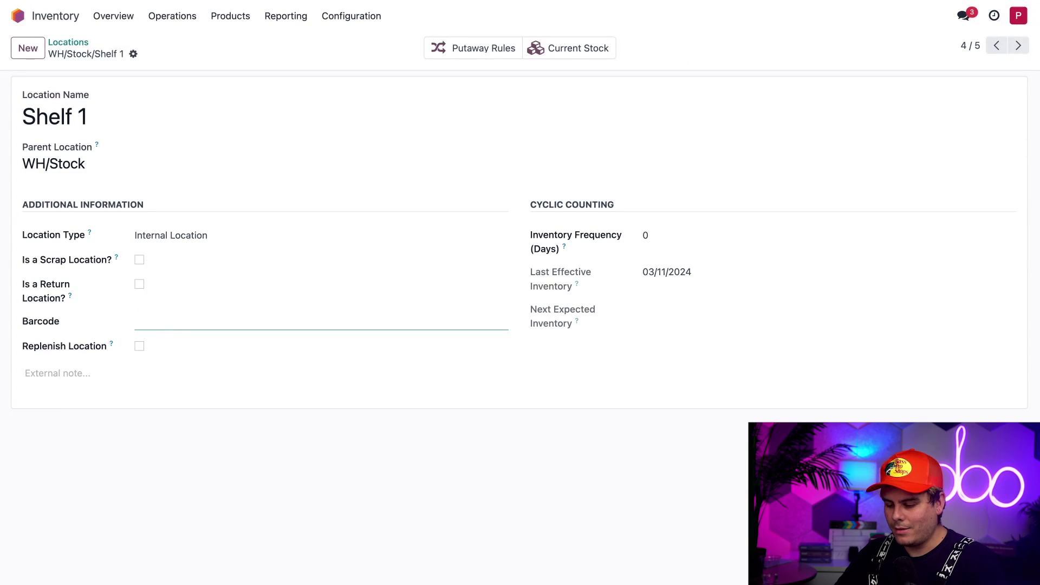
{"action": "type", "text": "SHELF"}
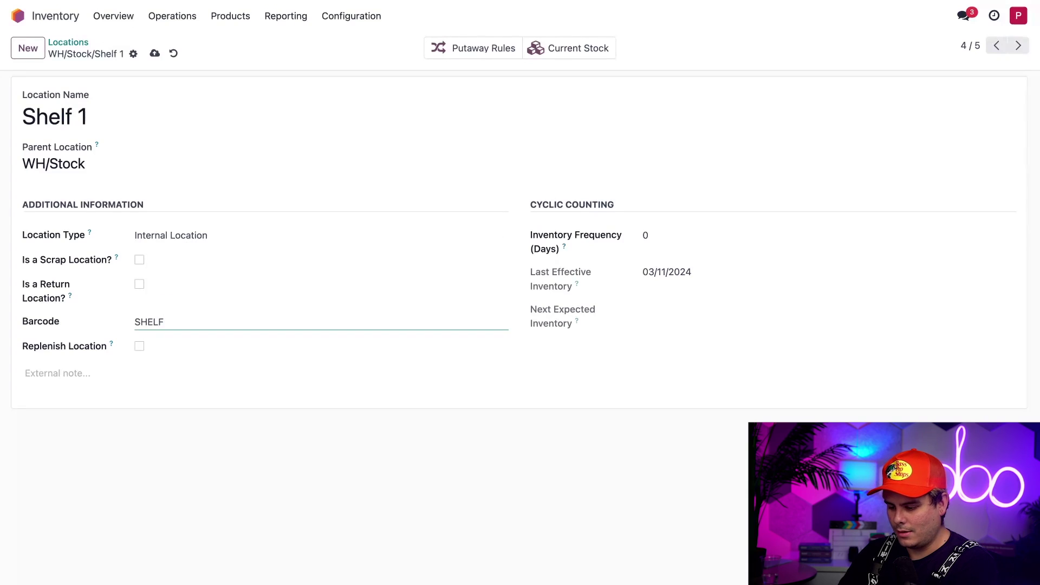
{"action": "type", "text": "1"}
{"action": "left_click", "coordinate": [295, 449]}
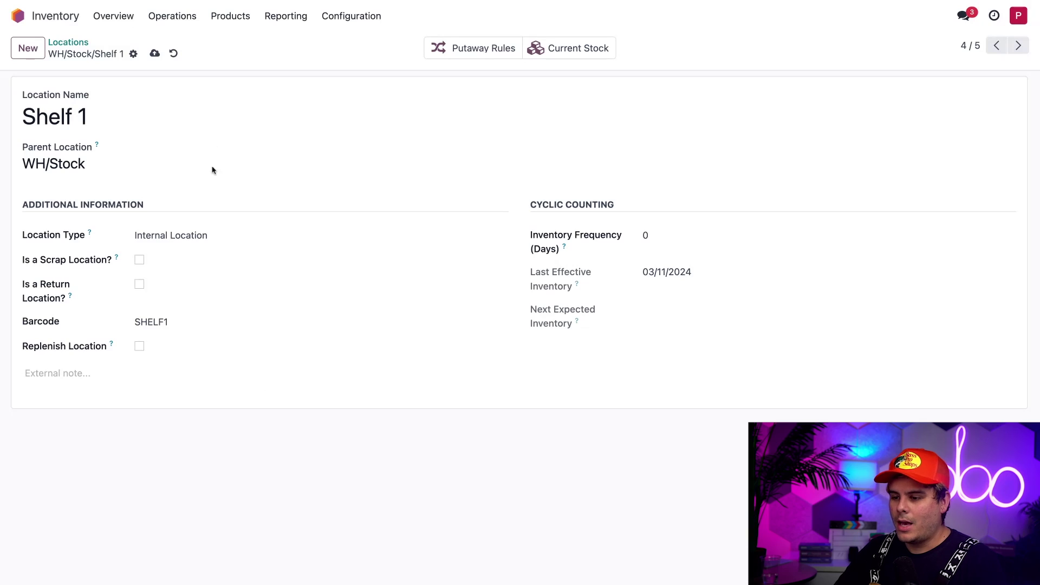
Step: Select the Odoo Cards, Post-it, Reams of paper and Stapler lines in Physical Inventory
{"action": "left_click", "coordinate": [160, 17]}
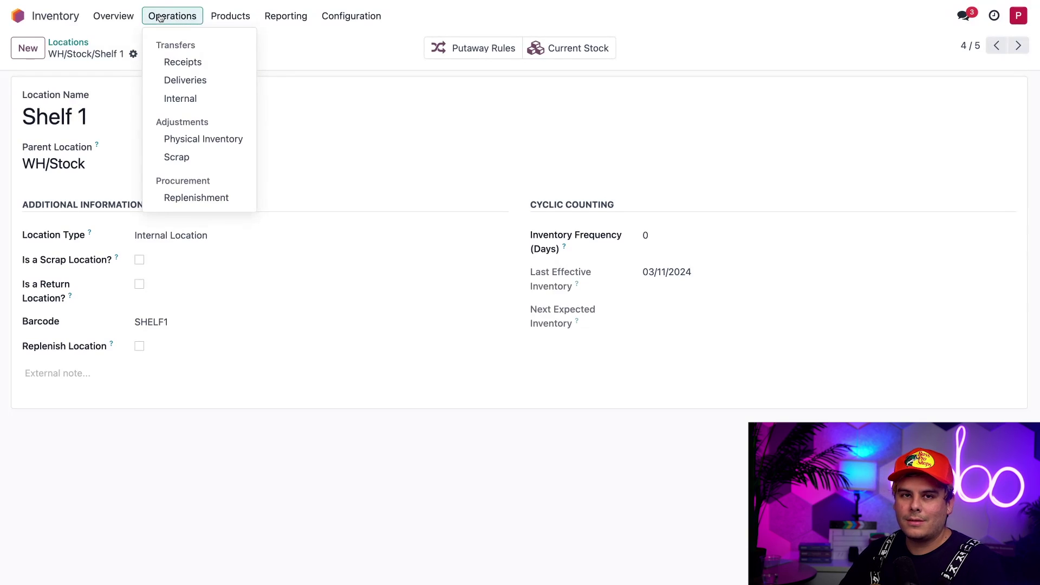
{"action": "left_click", "coordinate": [191, 140]}
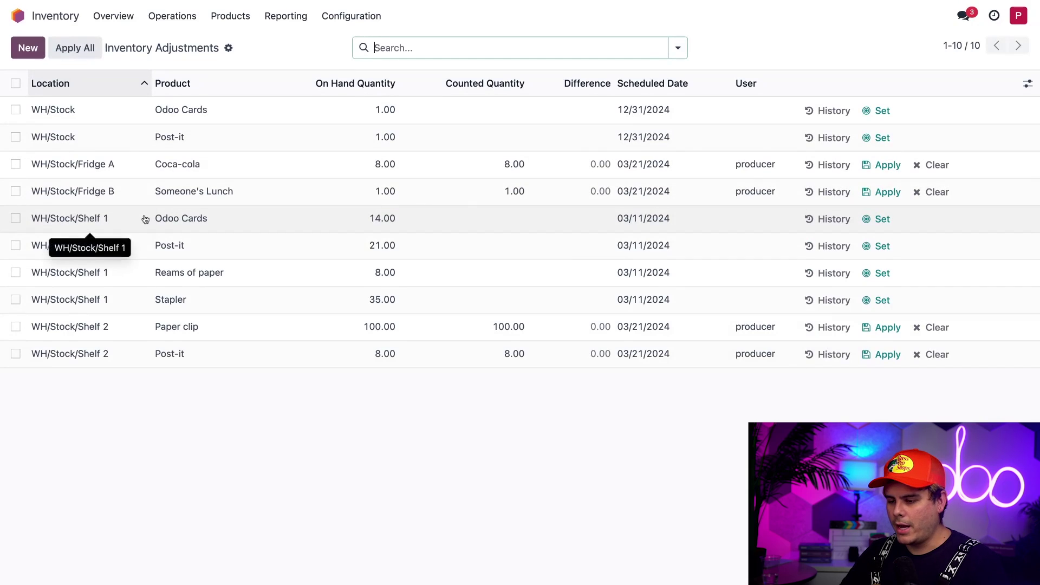
{"action": "left_click", "coordinate": [16, 83]}
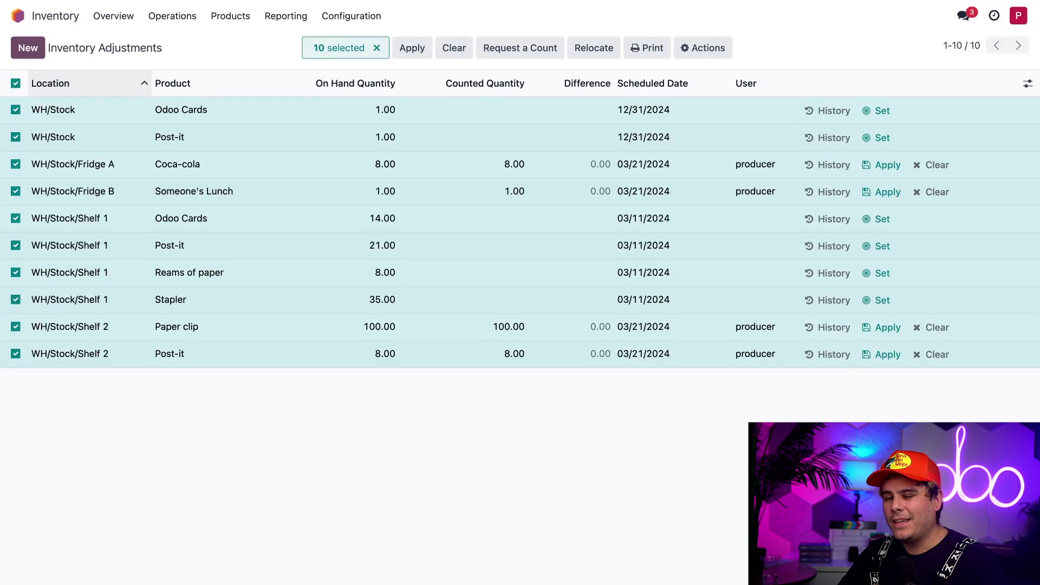
{"action": "left_click", "coordinate": [16, 83]}
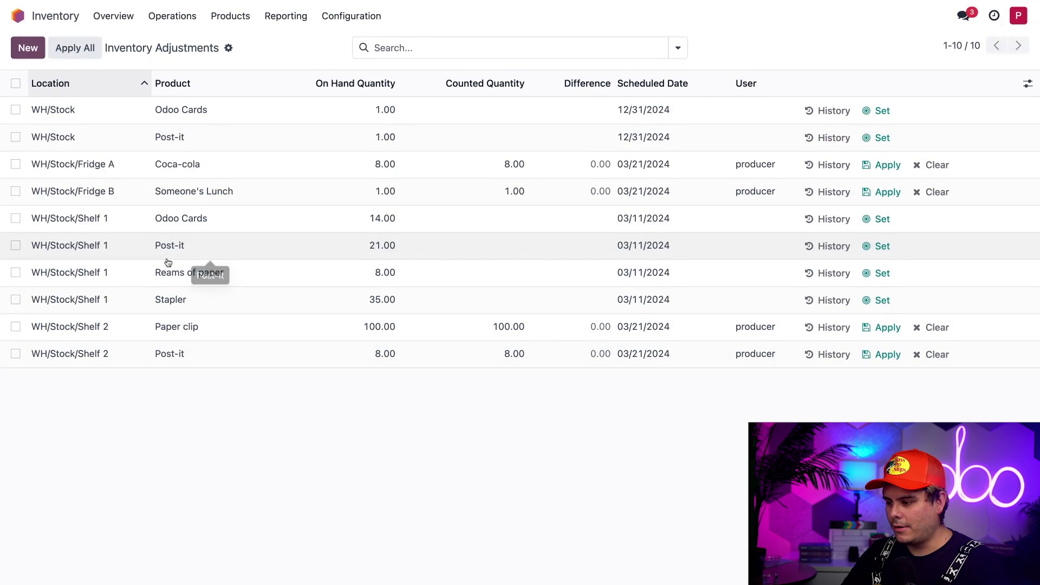
{"action": "left_click", "coordinate": [15, 219]}
{"action": "left_click", "coordinate": [16, 245]}
{"action": "left_click", "coordinate": [16, 273]}
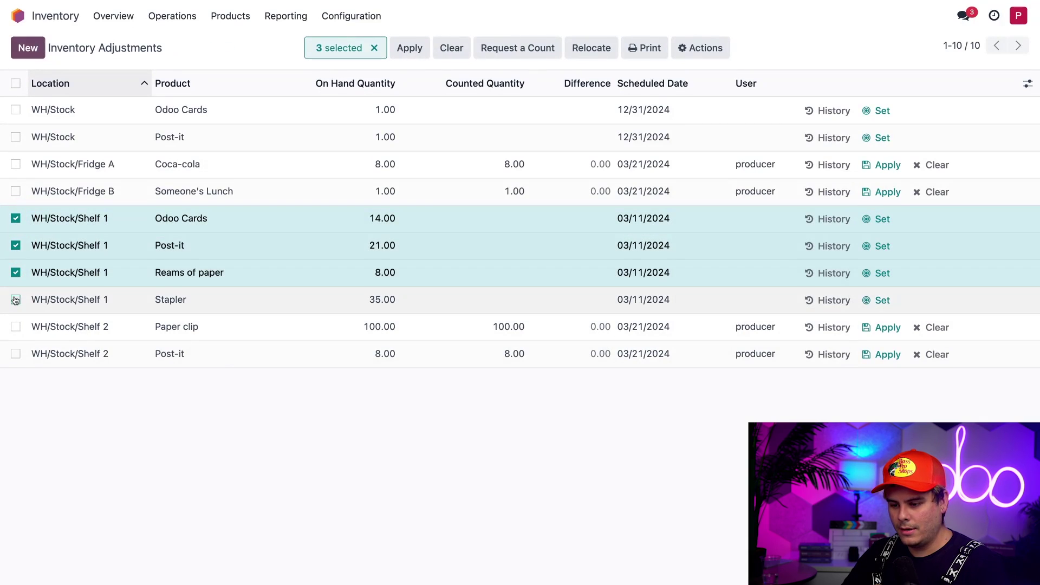
{"action": "left_click", "coordinate": [16, 300]}
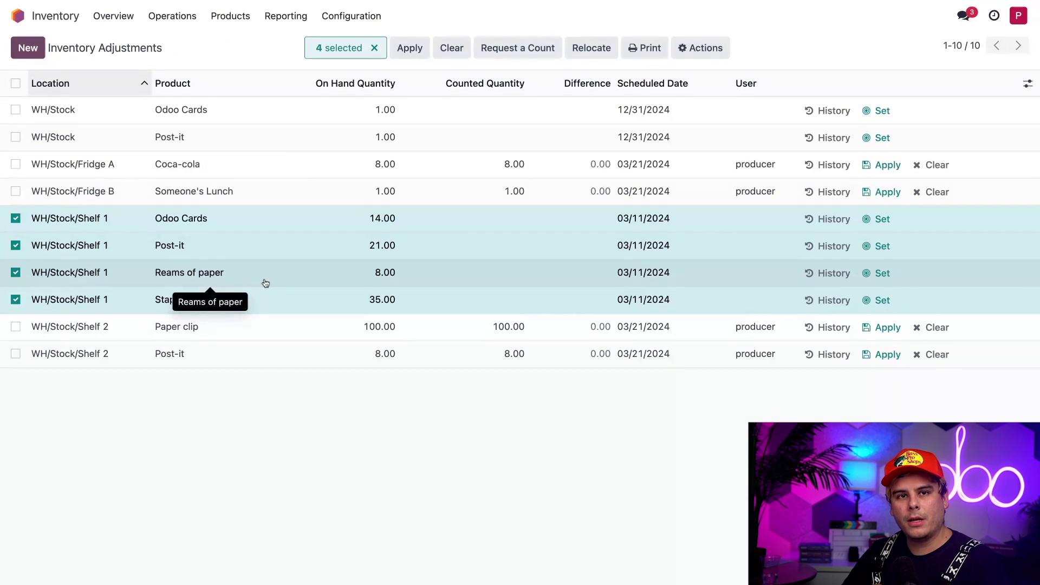
Step: Request a count of the selected Shelf 1 lines, assigned to the available user
{"action": "left_click", "coordinate": [504, 51]}
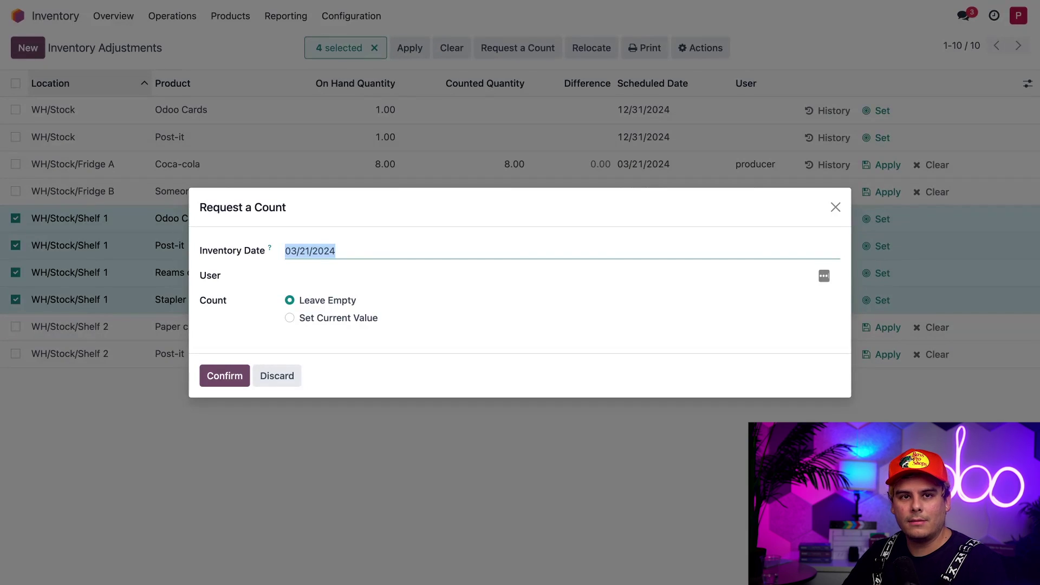
{"action": "left_click", "coordinate": [351, 275]}
{"action": "left_click", "coordinate": [331, 298]}
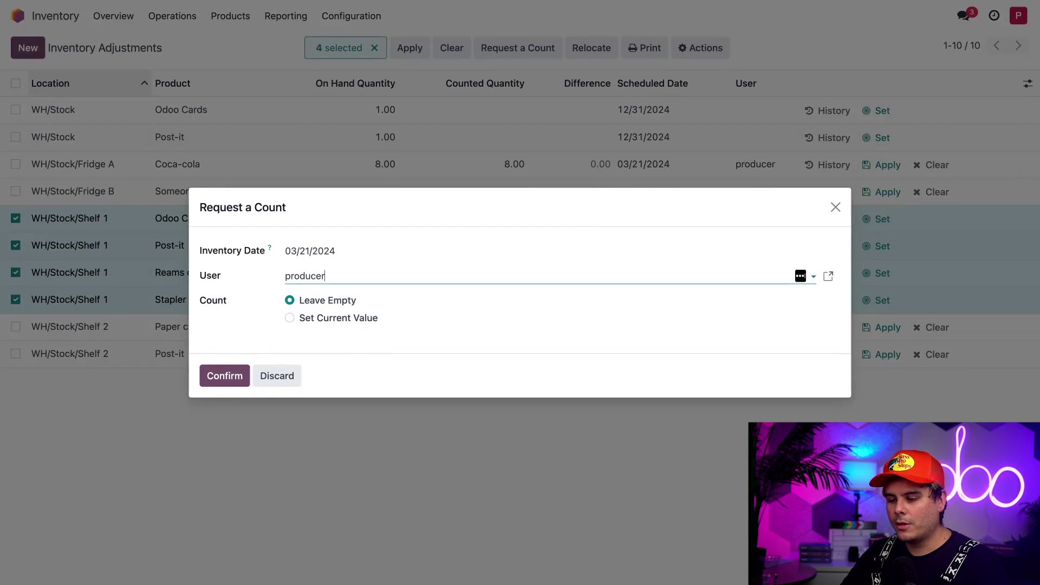
{"action": "left_click", "coordinate": [243, 366]}
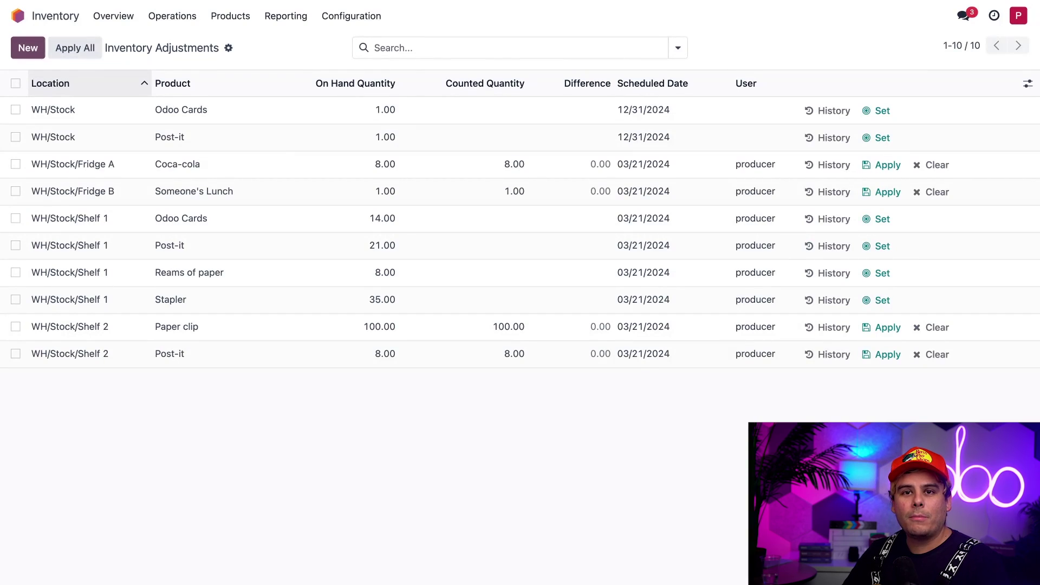
Step: Open Inventory Adjustments in the Barcode app to view the Shelf 1 products awaiting count
{"action": "left_click", "coordinate": [16, 17]}
{"action": "left_click", "coordinate": [566, 91]}
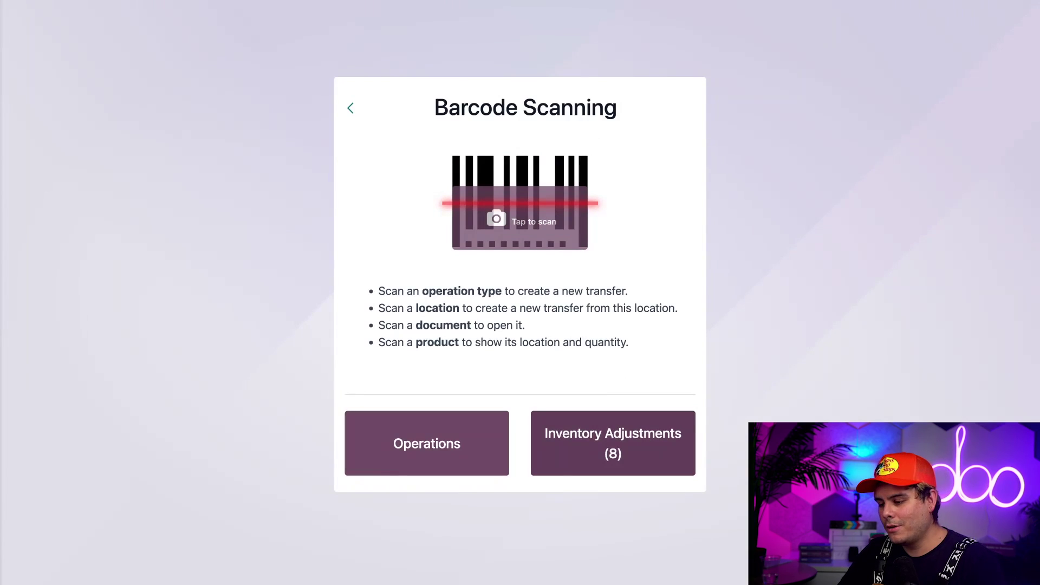
{"action": "left_click", "coordinate": [626, 431]}
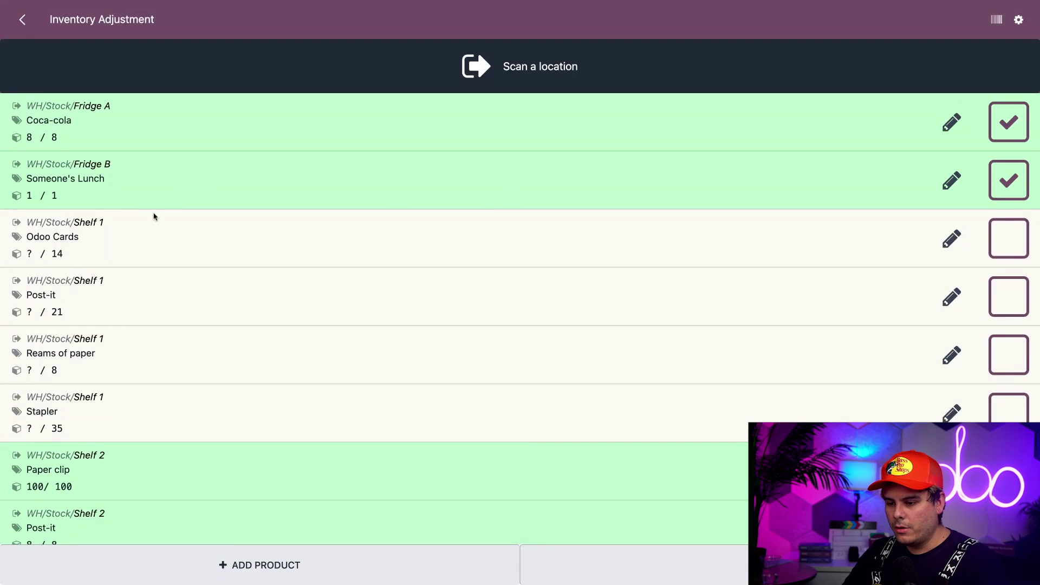
{"action": "scroll", "coordinate": [186, 320], "scroll_direction": "down", "scroll_amount": 3}
{"action": "scroll", "coordinate": [186, 320], "scroll_direction": "up", "scroll_amount": 3}
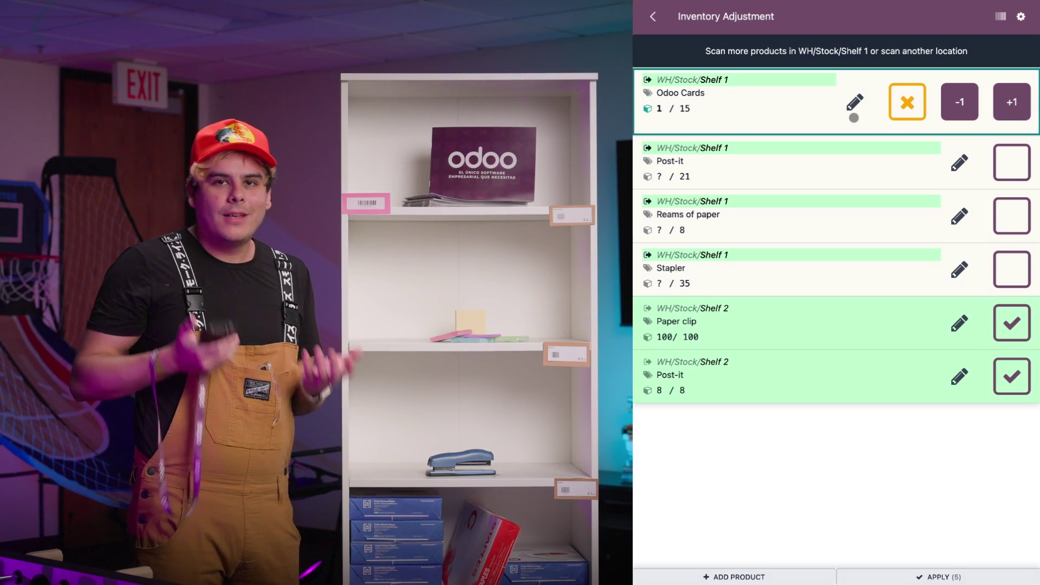
Step: Record a counted quantity of 20 for Odoo Cards
{"action": "left_click", "coordinate": [855, 103]}
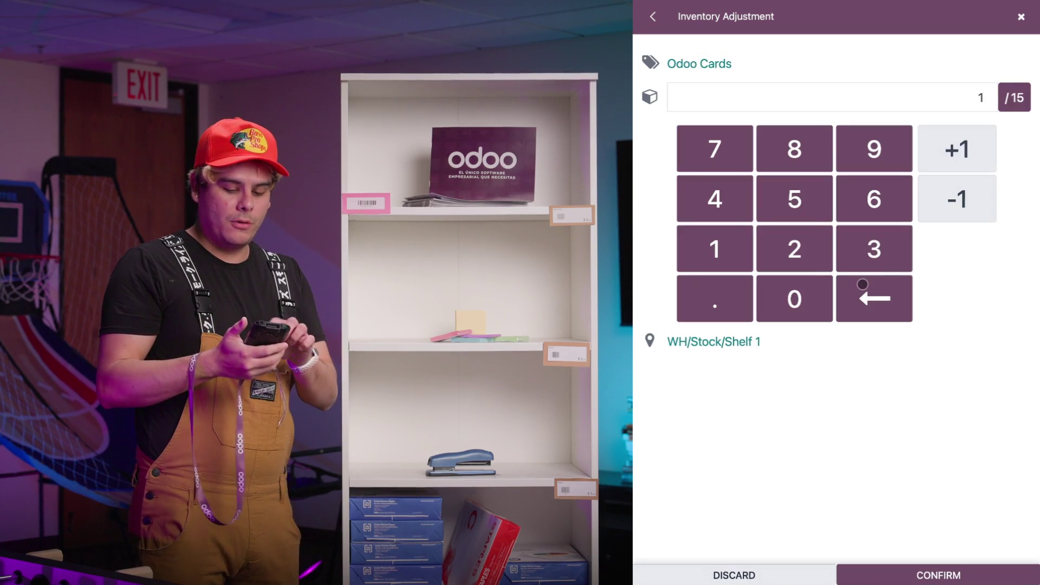
{"action": "left_click", "coordinate": [864, 288]}
{"action": "left_click", "coordinate": [804, 262]}
{"action": "left_click", "coordinate": [811, 298]}
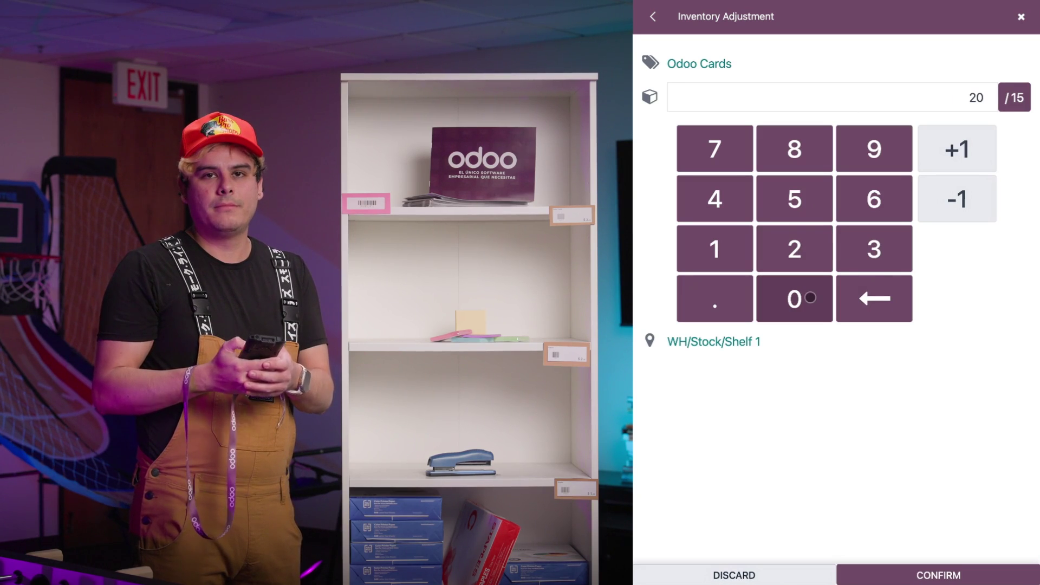
{"action": "left_click", "coordinate": [931, 575]}
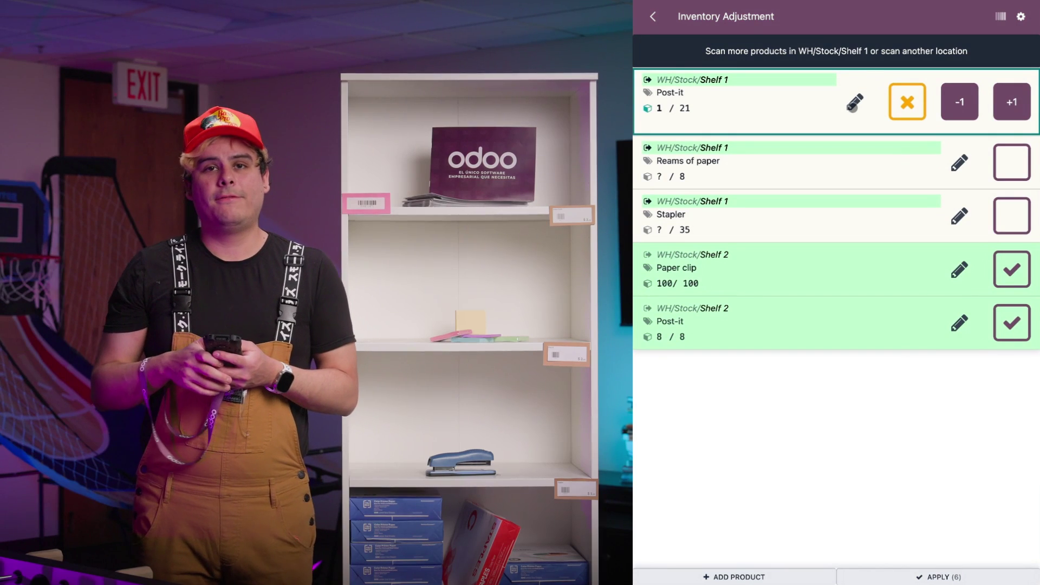
Step: Record a counted quantity of 5 for Post-it
{"action": "left_click", "coordinate": [853, 103]}
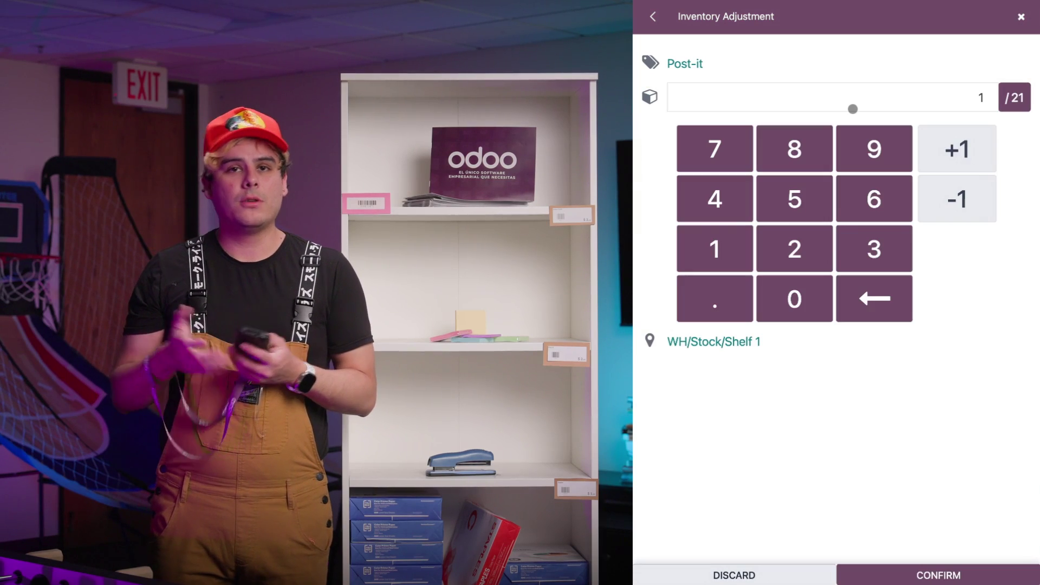
{"action": "left_click", "coordinate": [858, 290]}
{"action": "left_click", "coordinate": [791, 214]}
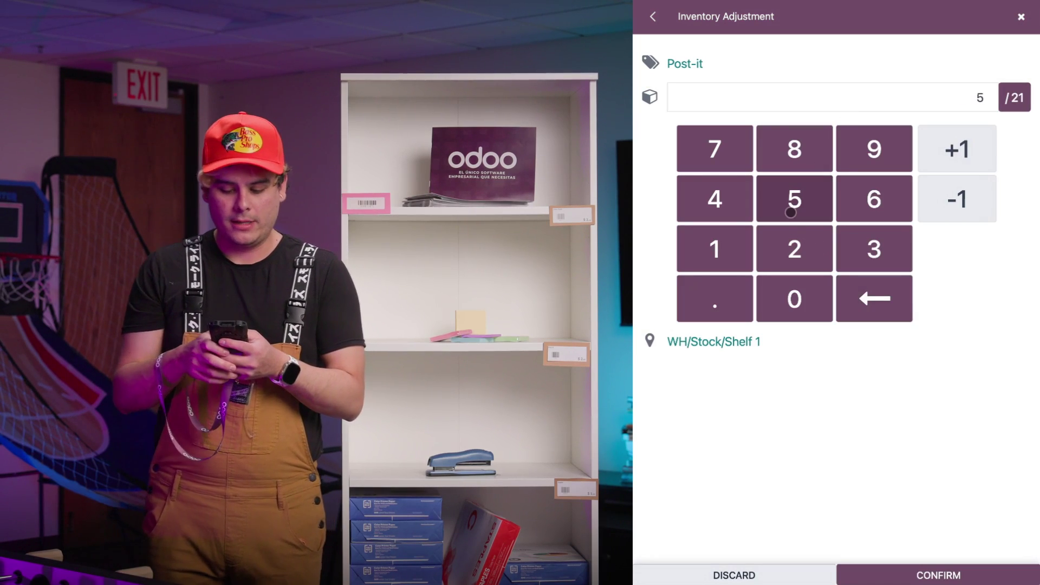
{"action": "left_click", "coordinate": [955, 578]}
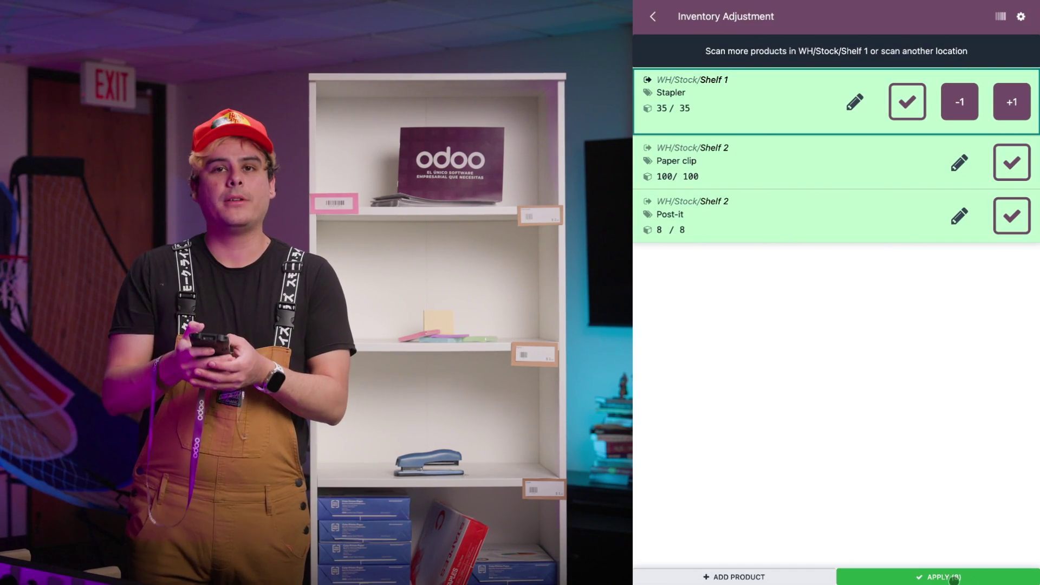
Step: Apply the Shelf 1 inventory adjustment
{"action": "left_click", "coordinate": [954, 577]}
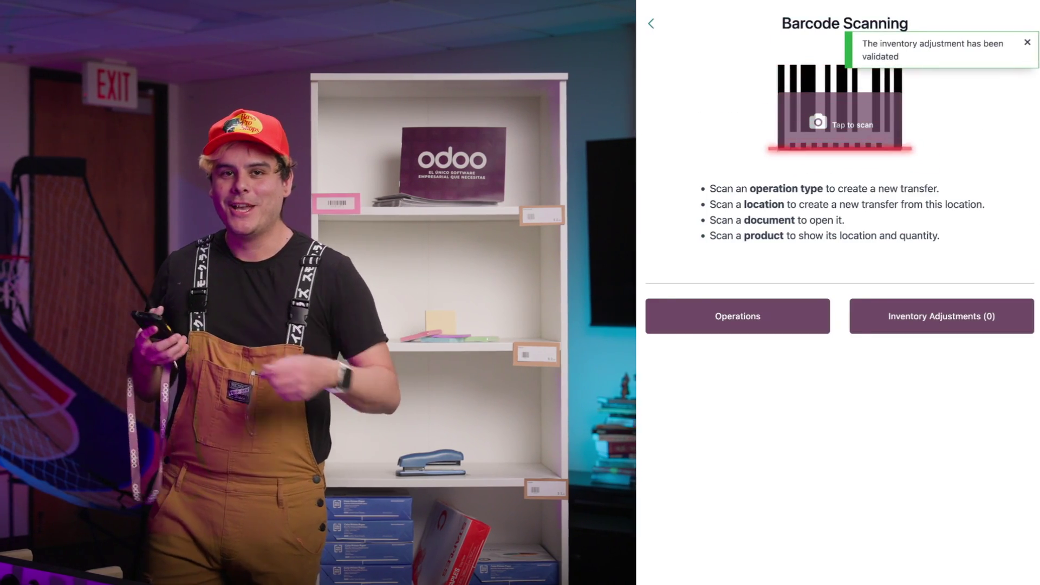